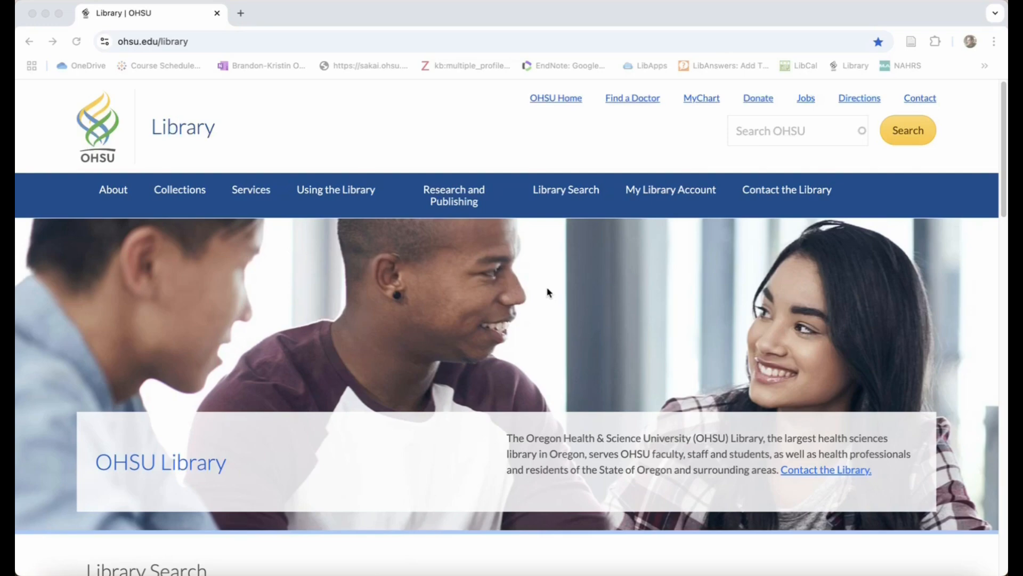
# Open the library's EndNote guide and go to its instructions on how to get EndNote for Mac
pyautogui.scroll(-10, 548, 293)
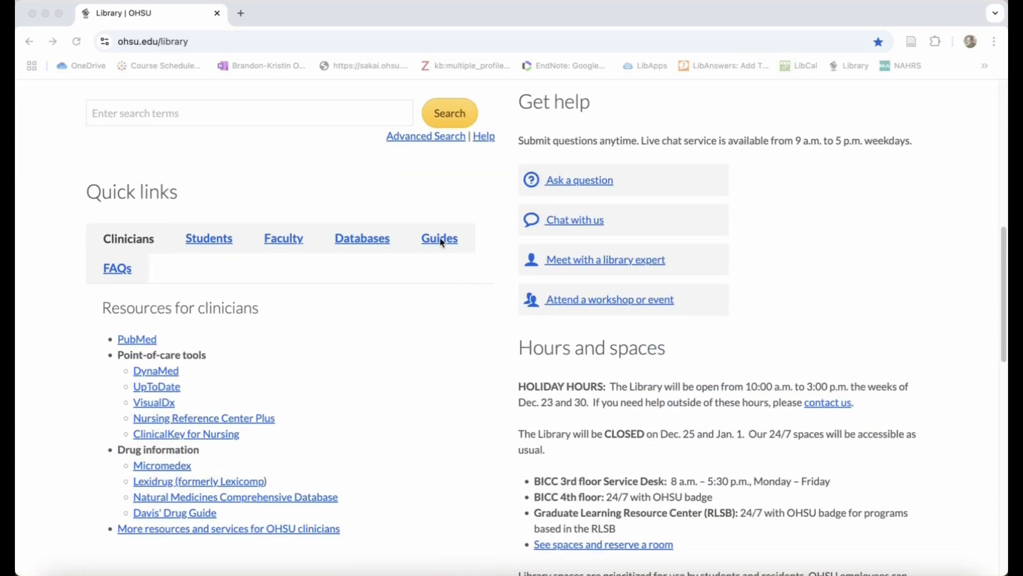
pyautogui.click(440, 240)
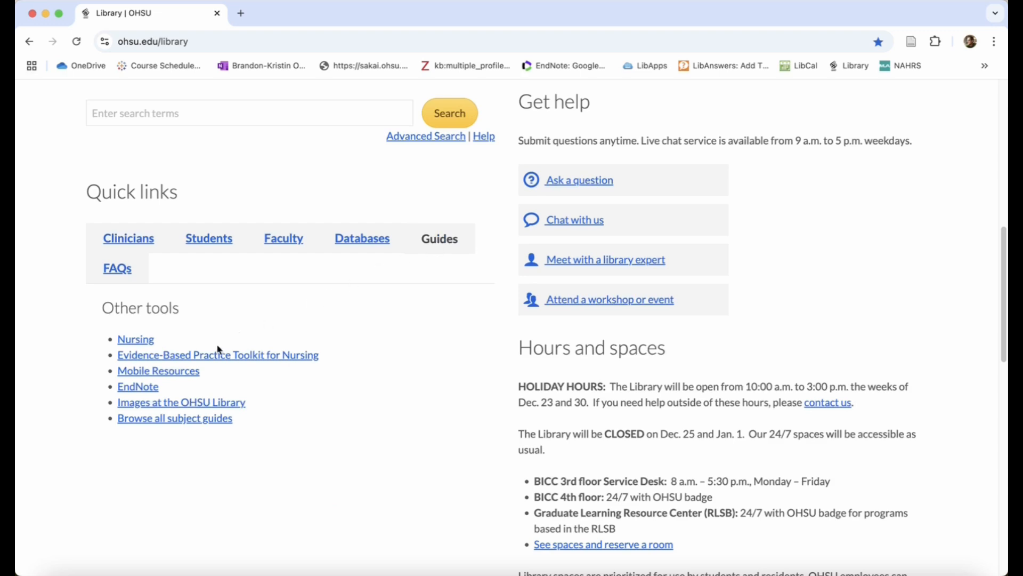
pyautogui.click(145, 388)
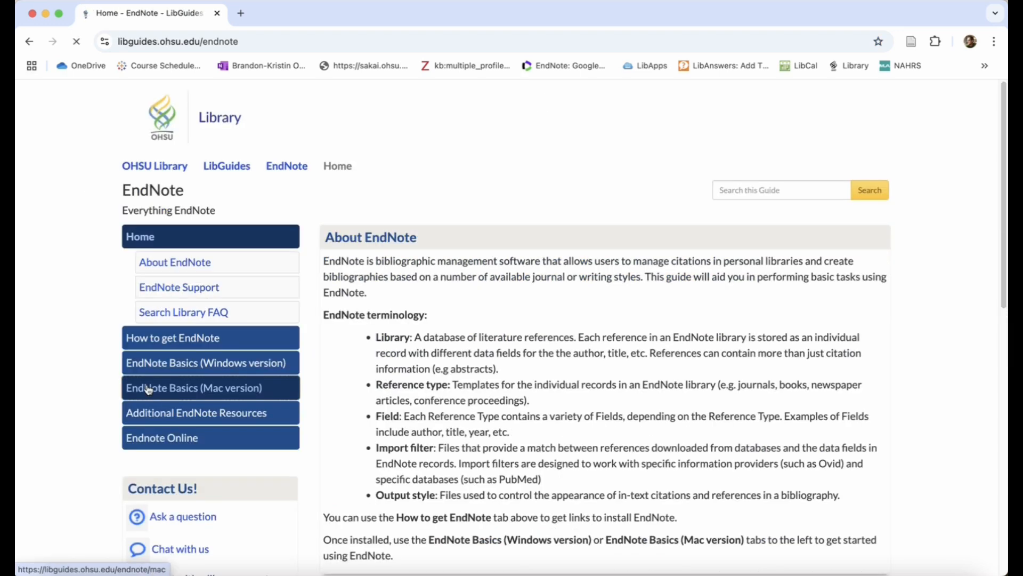
pyautogui.click(174, 339)
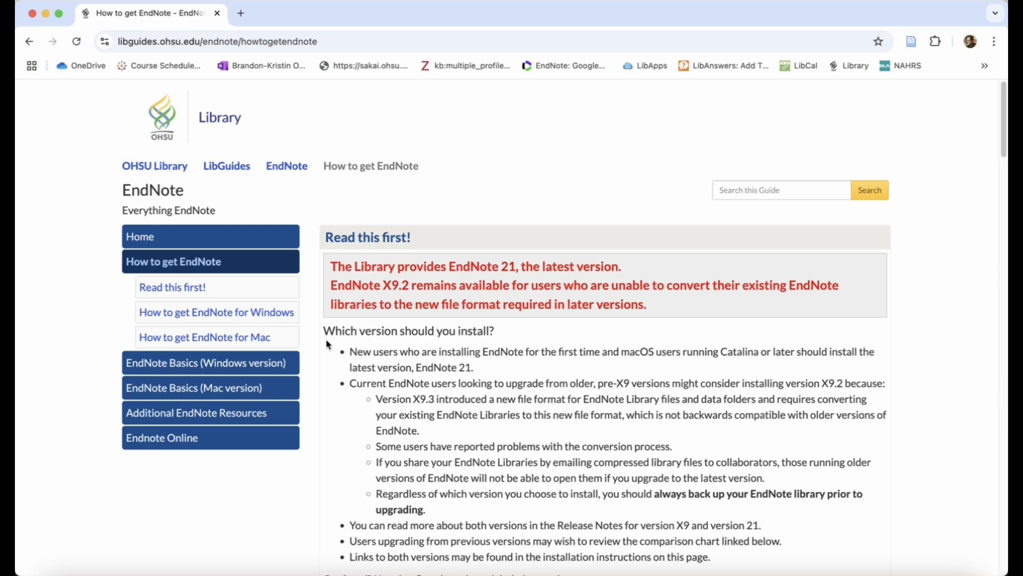
pyautogui.click(173, 341)
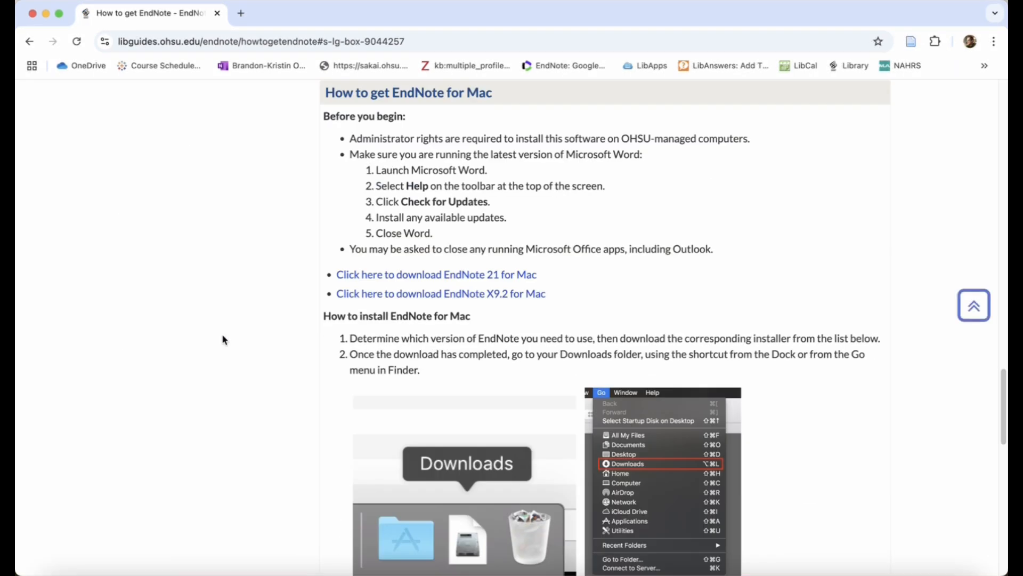
# Download the zipped EndNote 21 for Mac site installer from the library's SharePoint software page
pyautogui.click(462, 276)
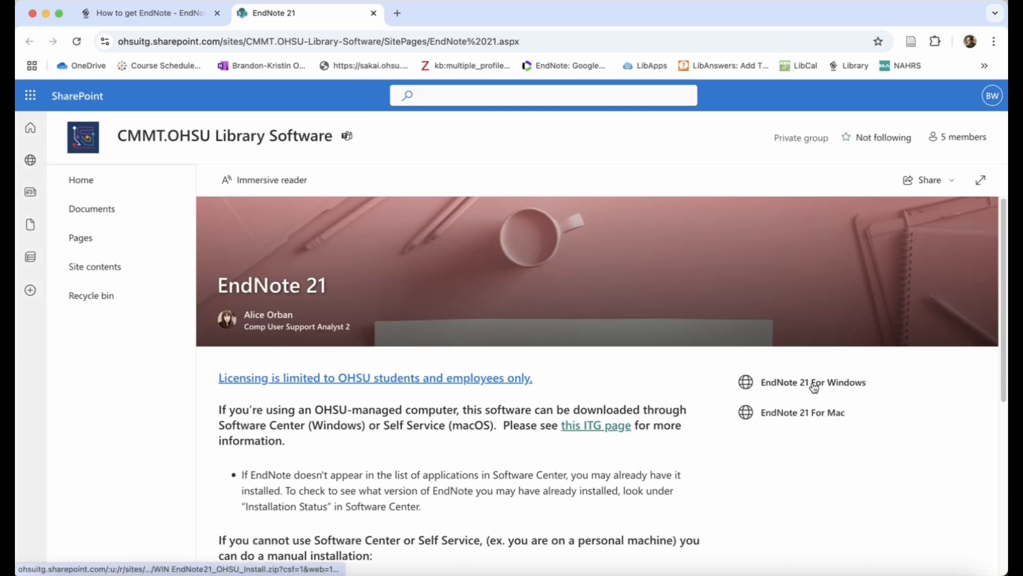
pyautogui.click(822, 417)
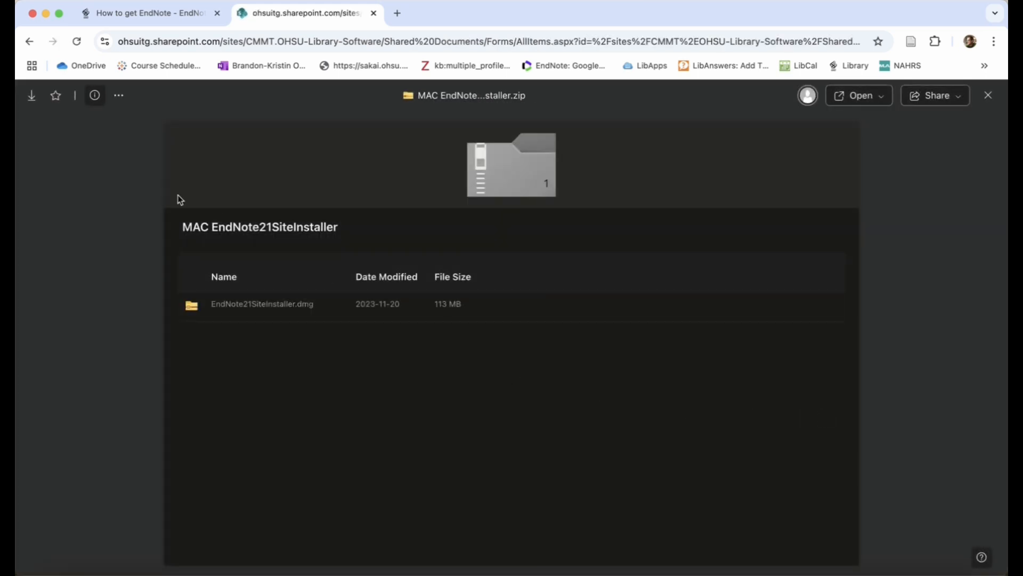
pyautogui.click(36, 98)
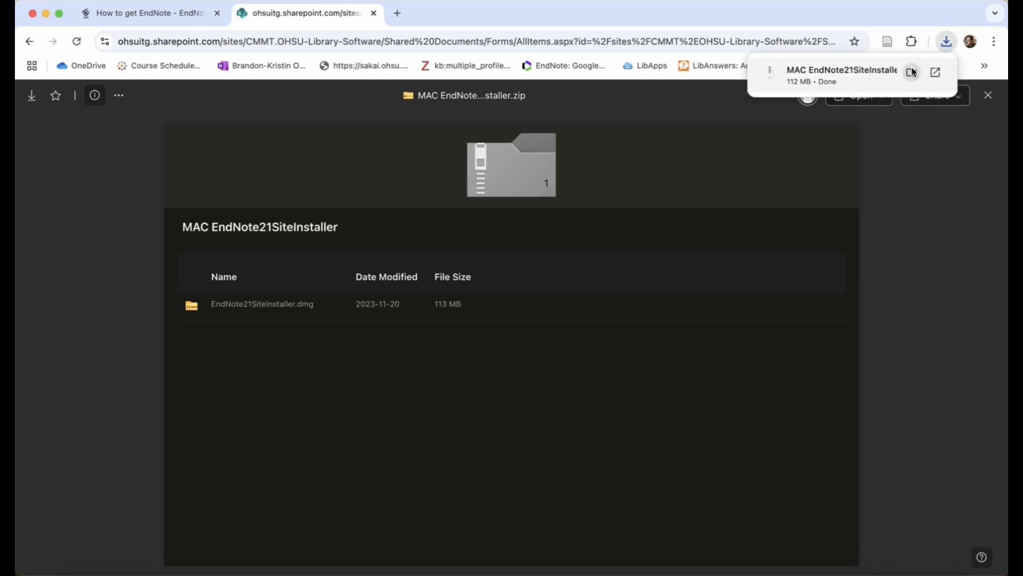
# Extract the downloaded MAC EndNote21SiteInstaller archive and launch Install EndNote 21 from EndNote21SiteInstaller.dmg
pyautogui.click(912, 75)
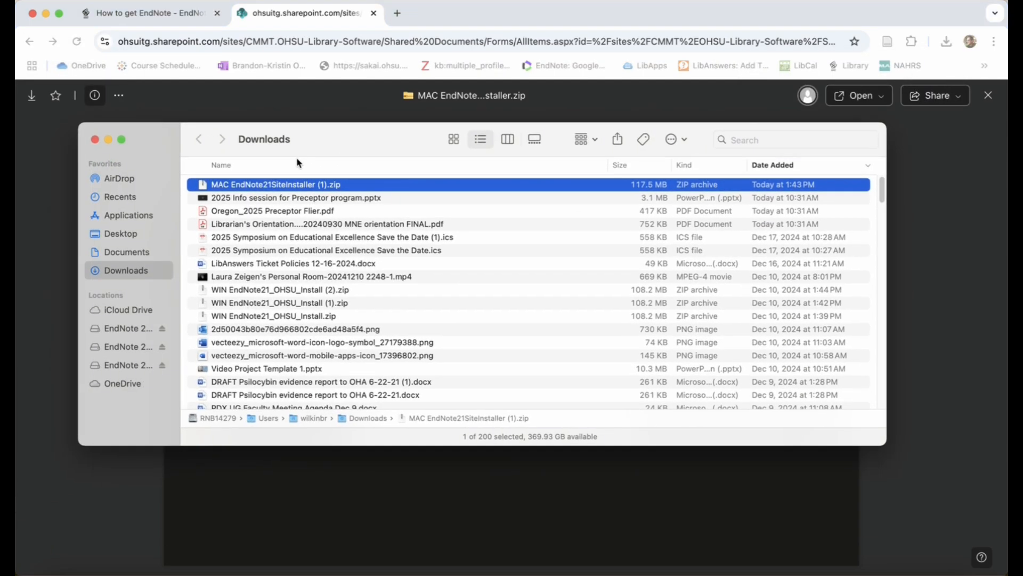
pyautogui.doubleClick(292, 188)
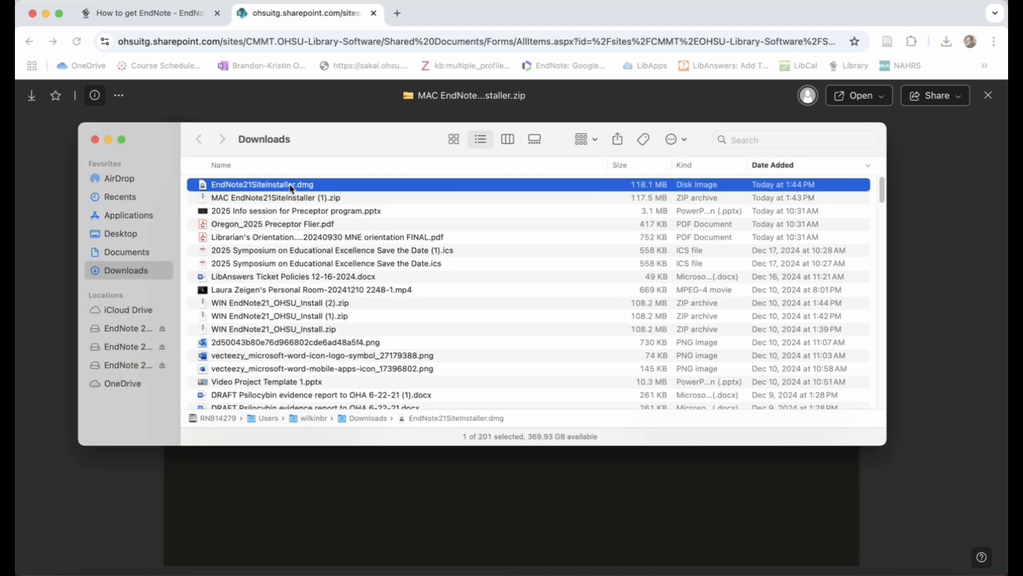
pyautogui.doubleClick(262, 188)
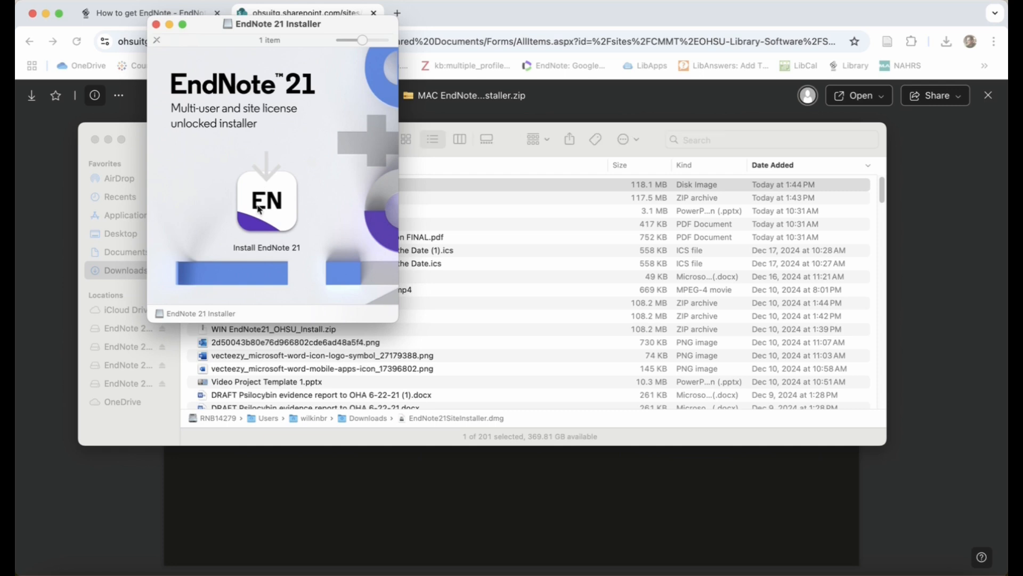
pyautogui.click(276, 201)
pyautogui.doubleClick(275, 201)
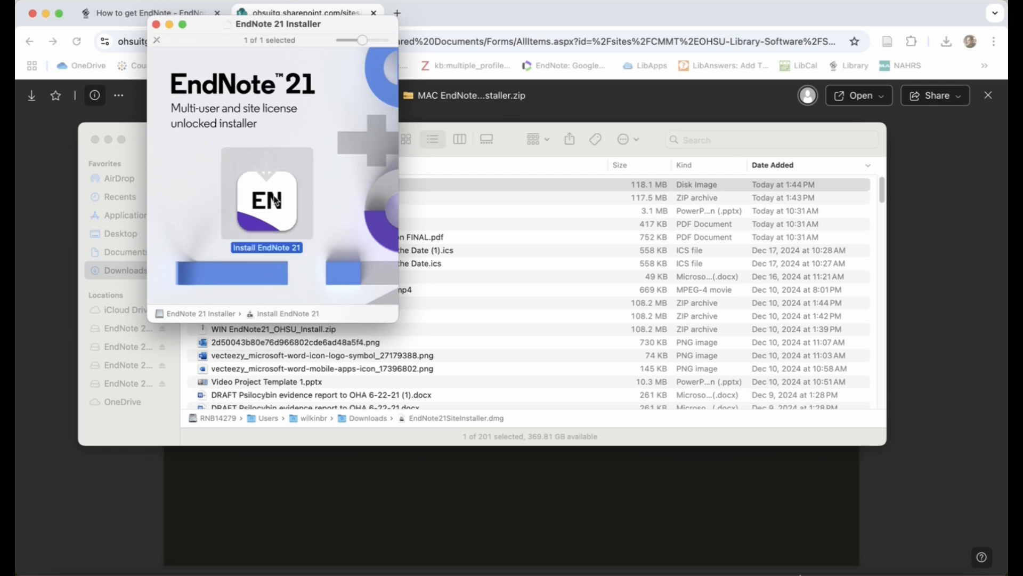
pyautogui.click(509, 230)
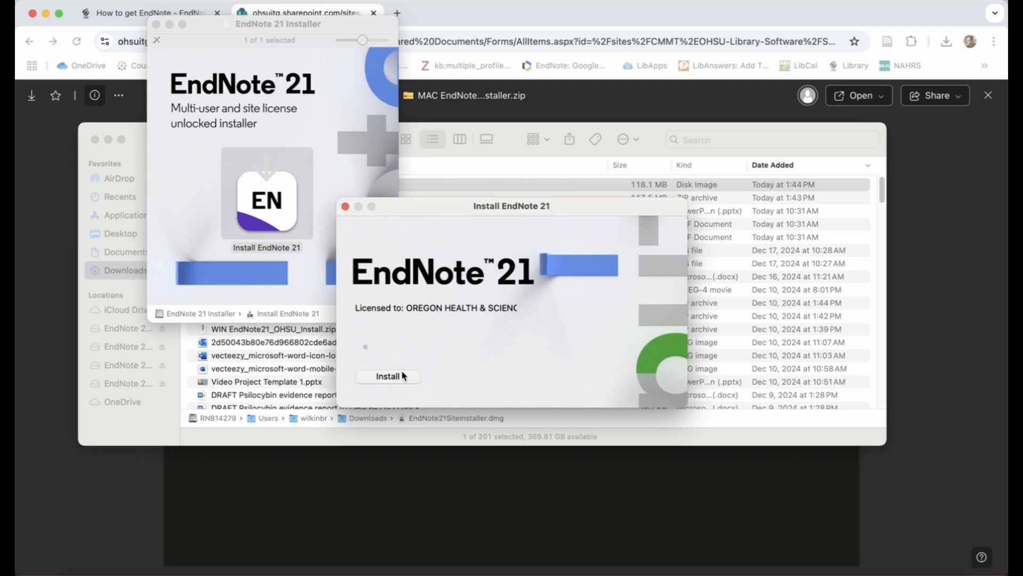
# Install EndNote 21, allow it to access data from other apps, and complete the EndNote 21 Customizer
pyautogui.click(388, 376)
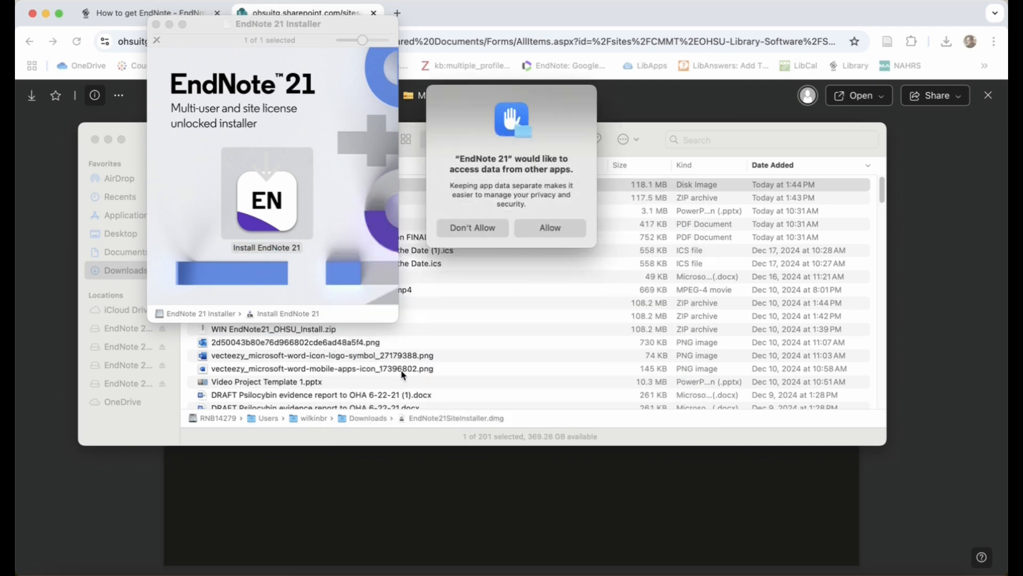
pyautogui.click(550, 228)
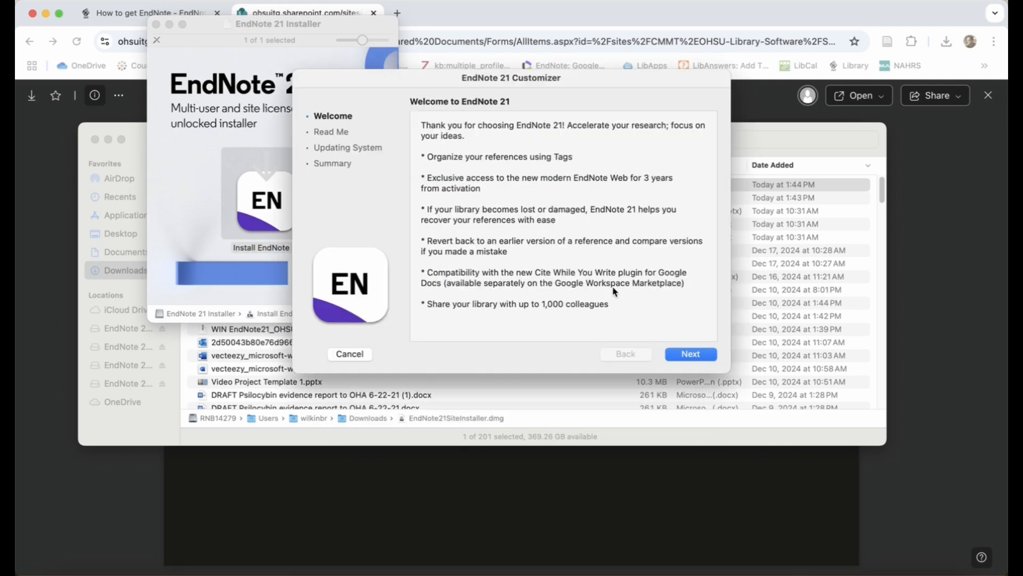
pyautogui.click(705, 358)
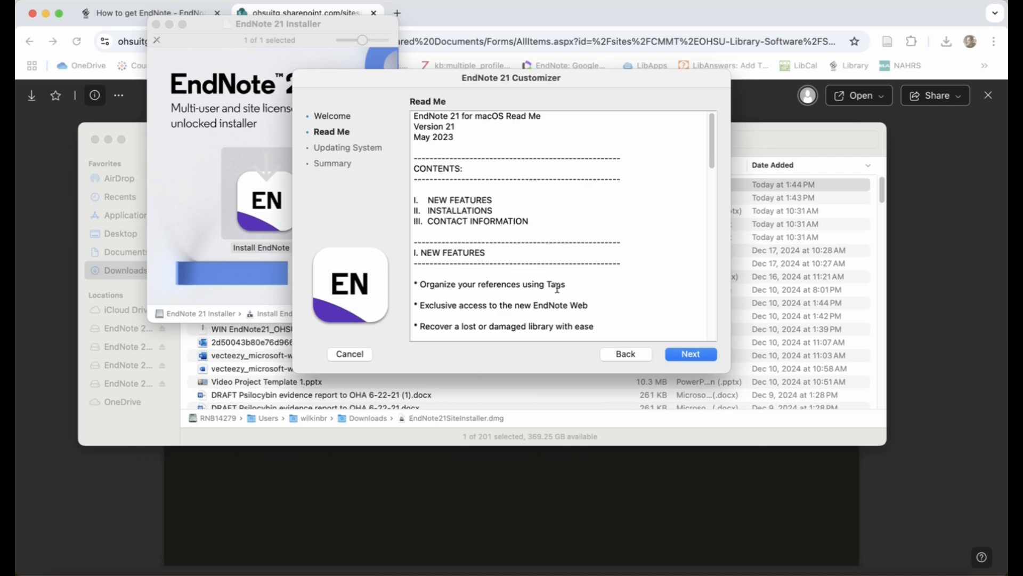
pyautogui.scroll(-10, 549, 292)
pyautogui.scroll(-5, 549, 293)
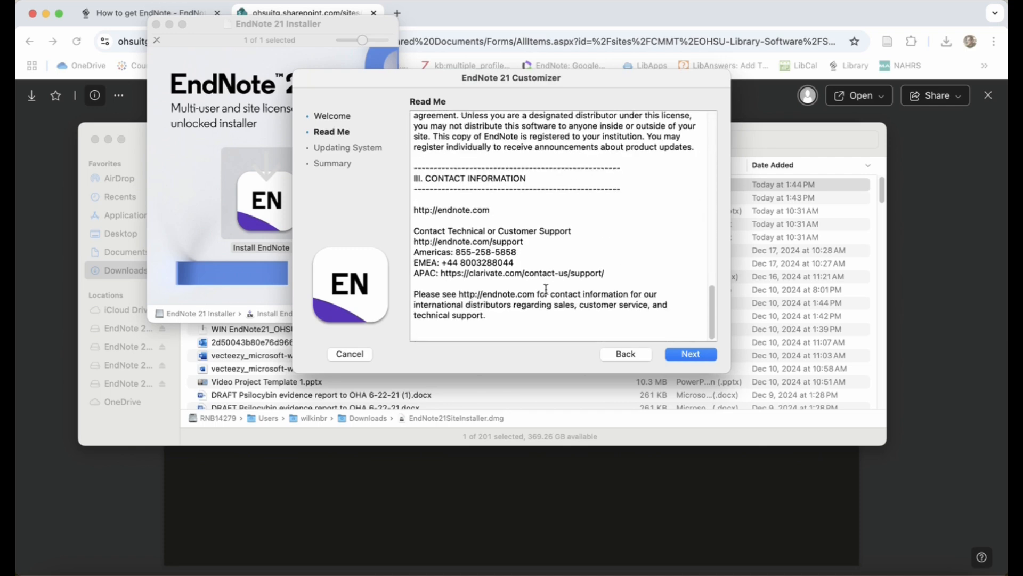
pyautogui.click(702, 356)
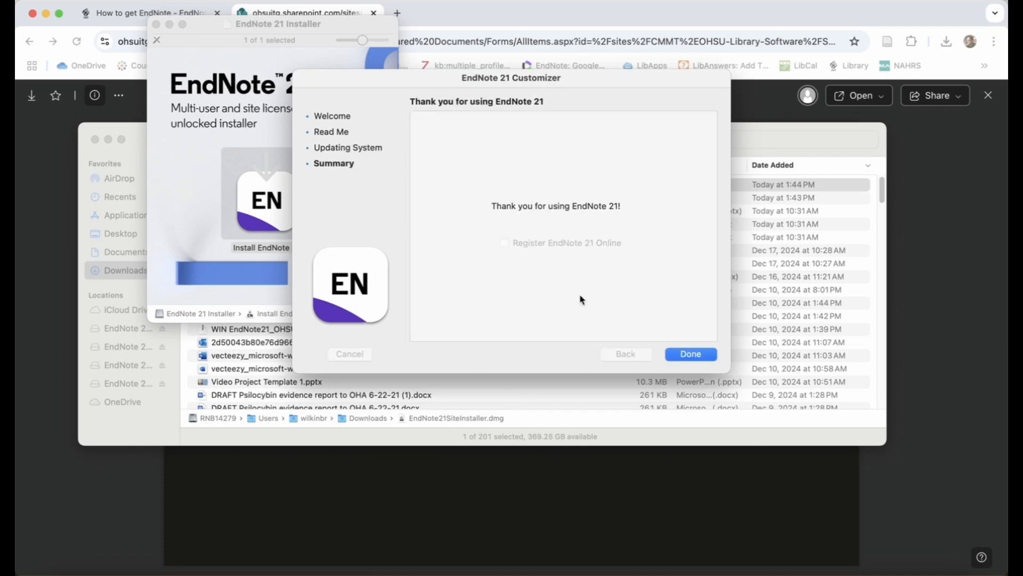
pyautogui.click(693, 356)
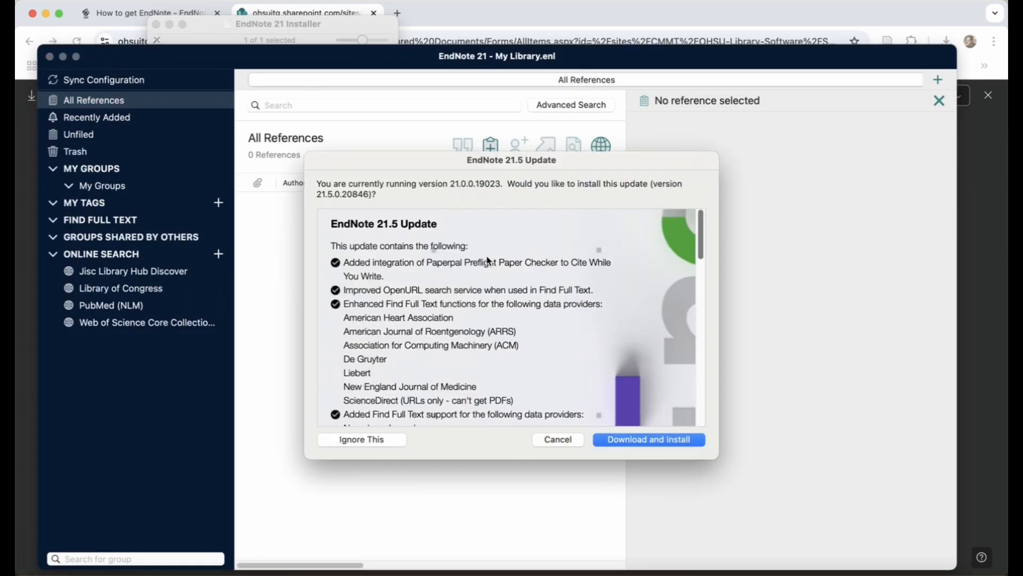
# Download the EndNote 21.5 update and apply it to the copy in /Applications/EndNote 21
pyautogui.scroll(-15, 512, 288)
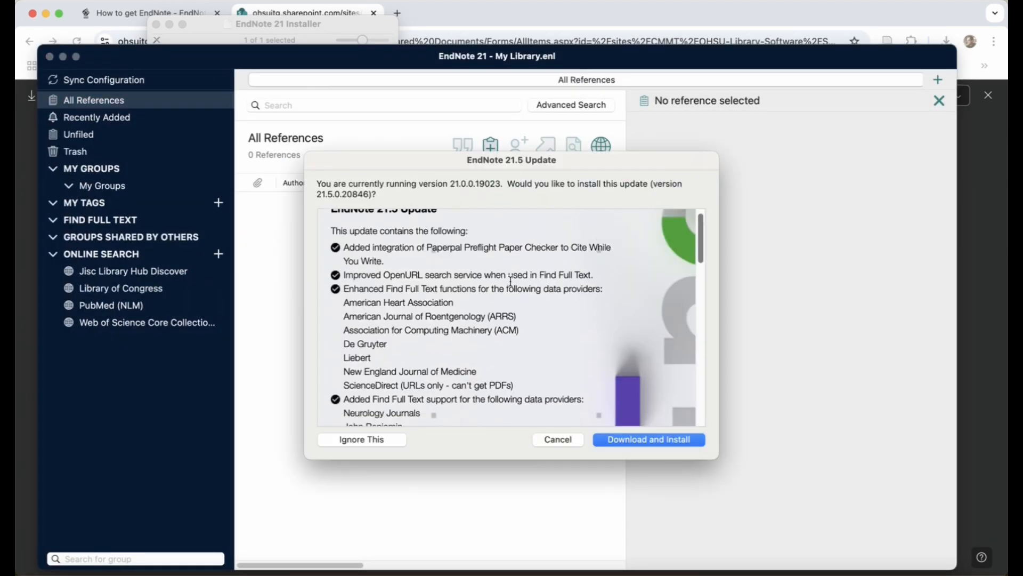
pyautogui.click(651, 442)
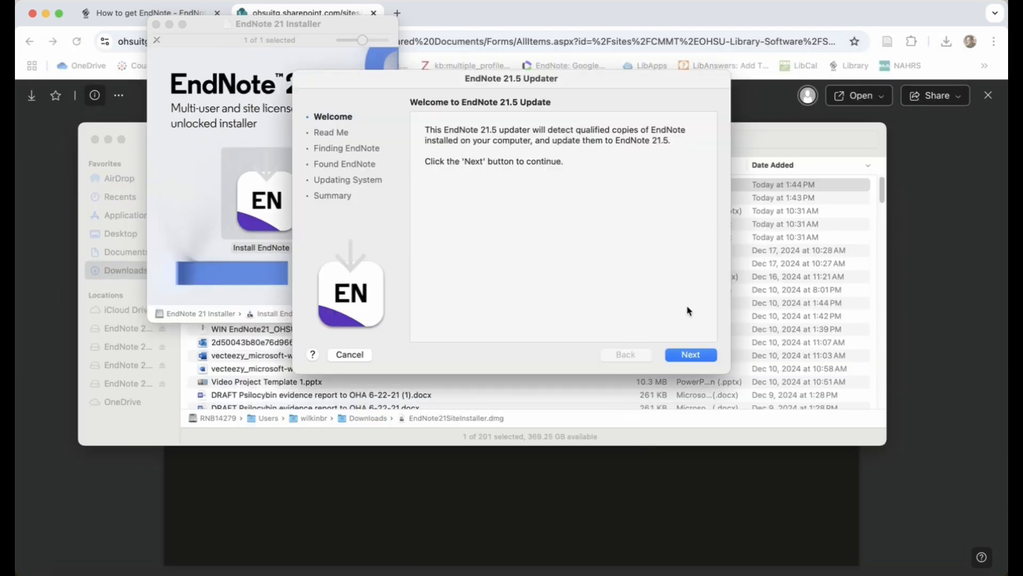
pyautogui.click(690, 356)
pyautogui.scroll(-15, 574, 277)
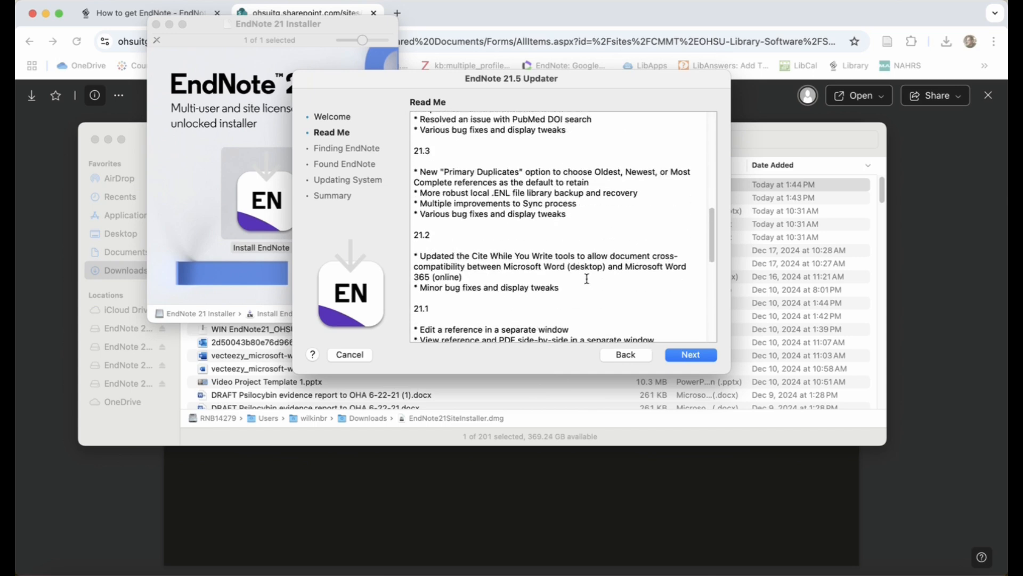
pyautogui.click(698, 356)
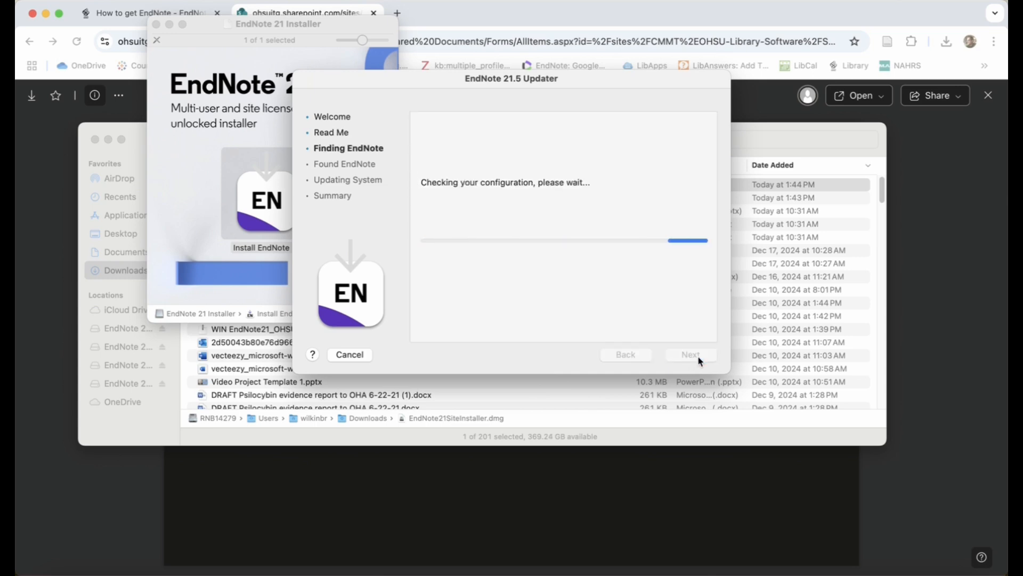
pyautogui.click(700, 359)
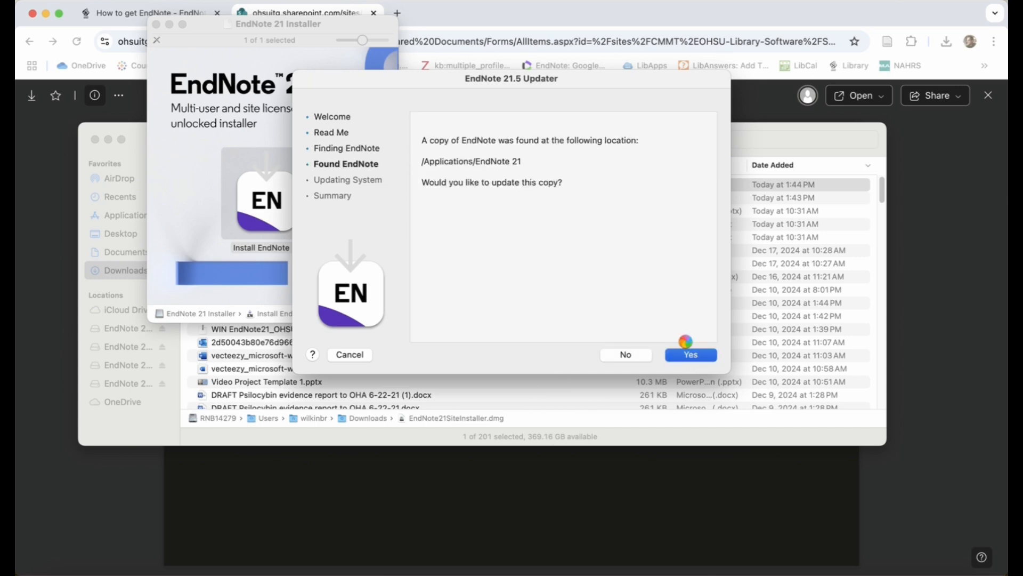
pyautogui.click(691, 354)
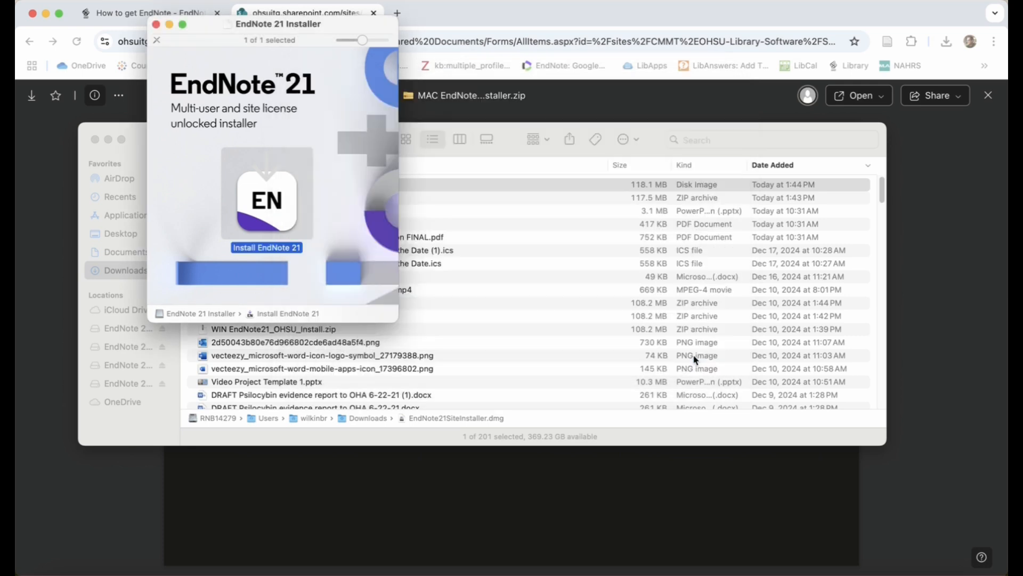
# Close the EndNote 21 Installer, Downloads folder and browser windows
pyautogui.click(156, 25)
pyautogui.click(95, 140)
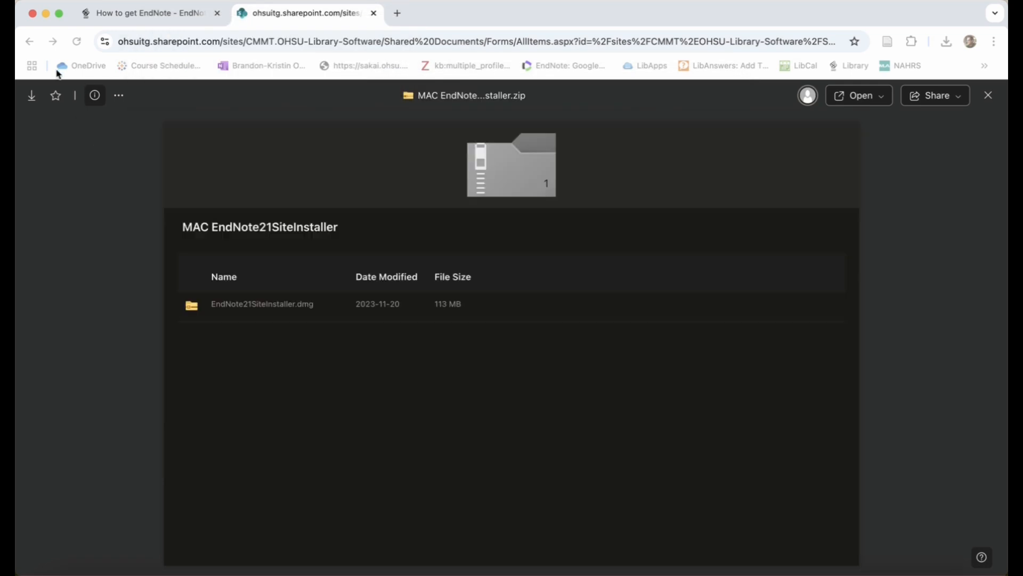
pyautogui.click(33, 13)
# Launch EndNote 21 with access to other apps' data allowed, and close the My Library window
pyautogui.click(793, 575)
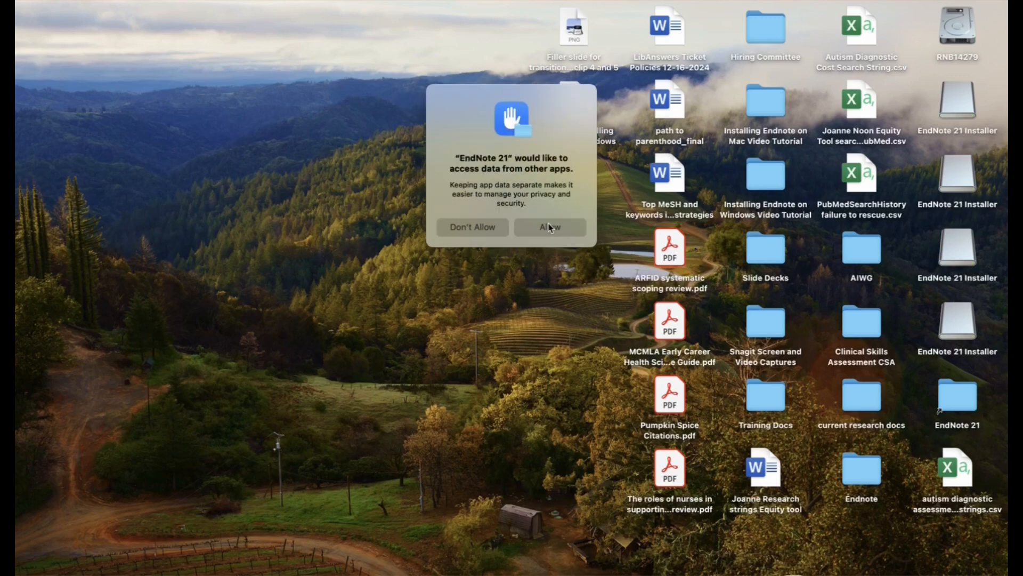
pyautogui.click(553, 228)
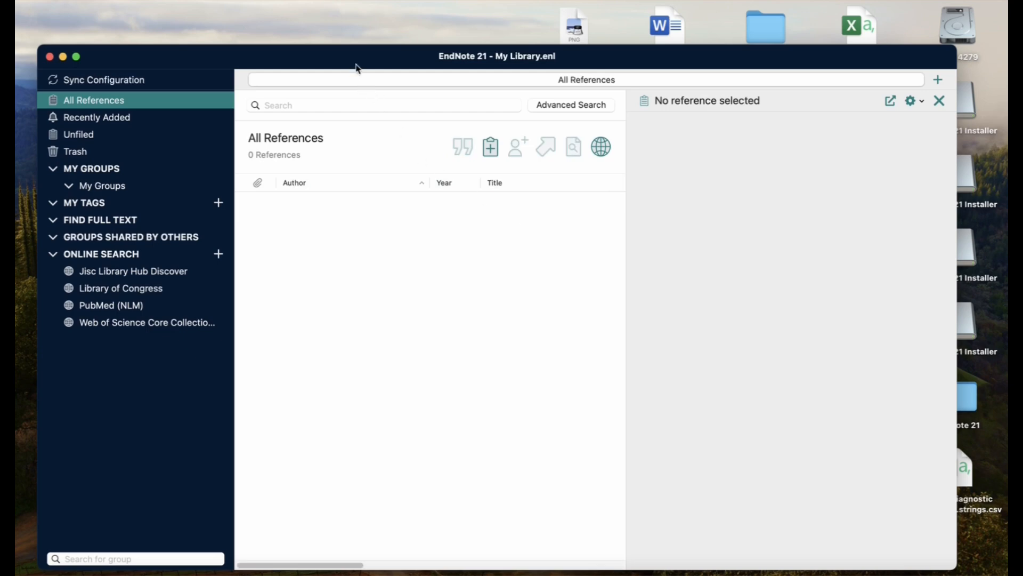
pyautogui.moveTo(360, 65); pyautogui.dragTo(361, 21)
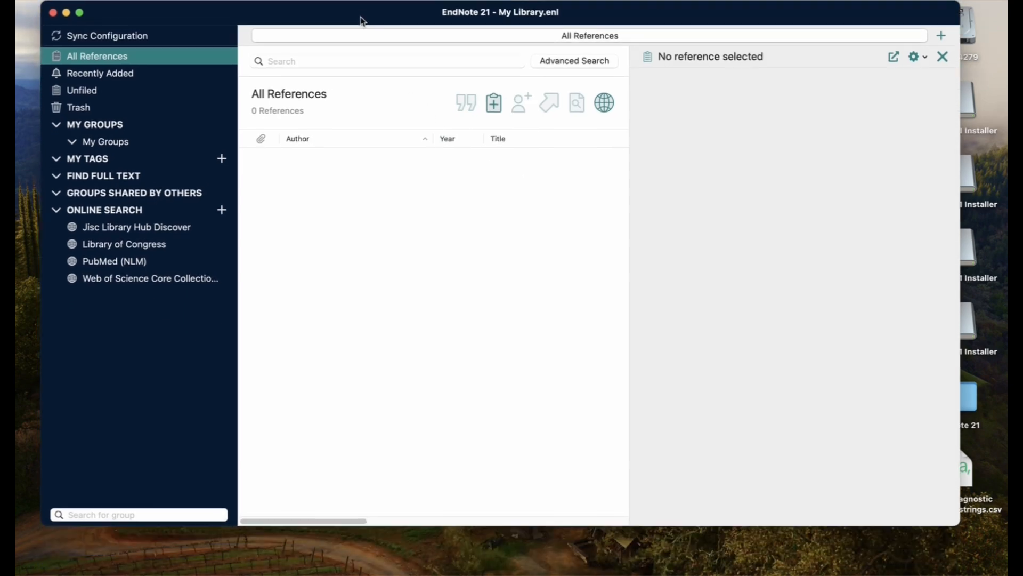
pyautogui.click(50, 14)
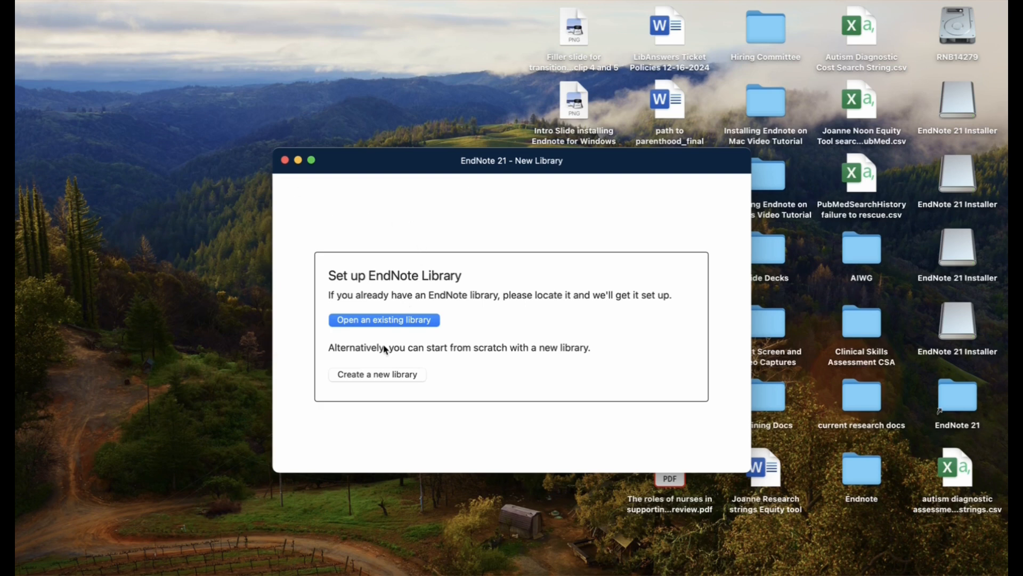
# Create a new EndNote library named "Library for Tu" in the Endnote folder
pyautogui.click(379, 376)
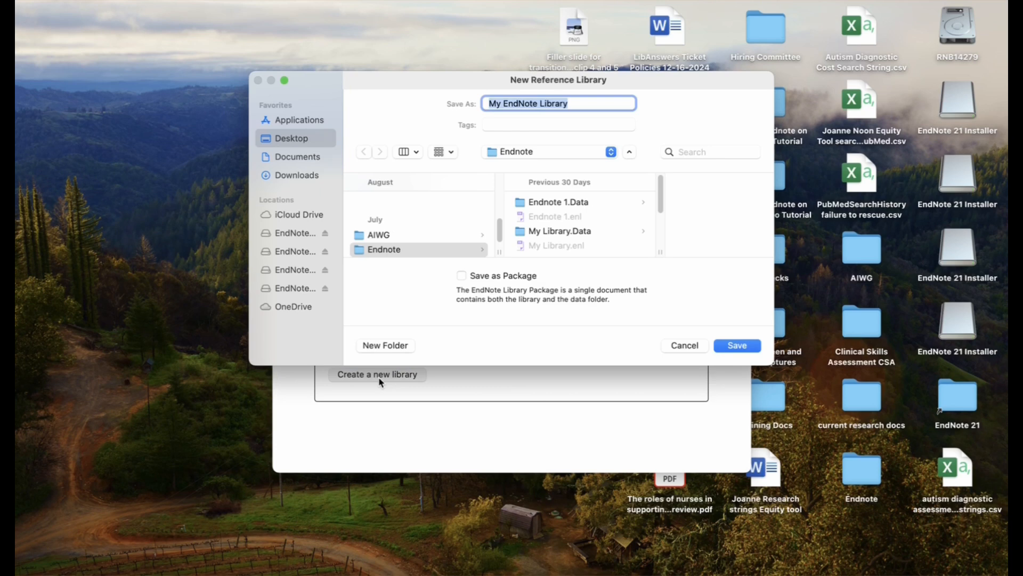
pyautogui.write('Li')
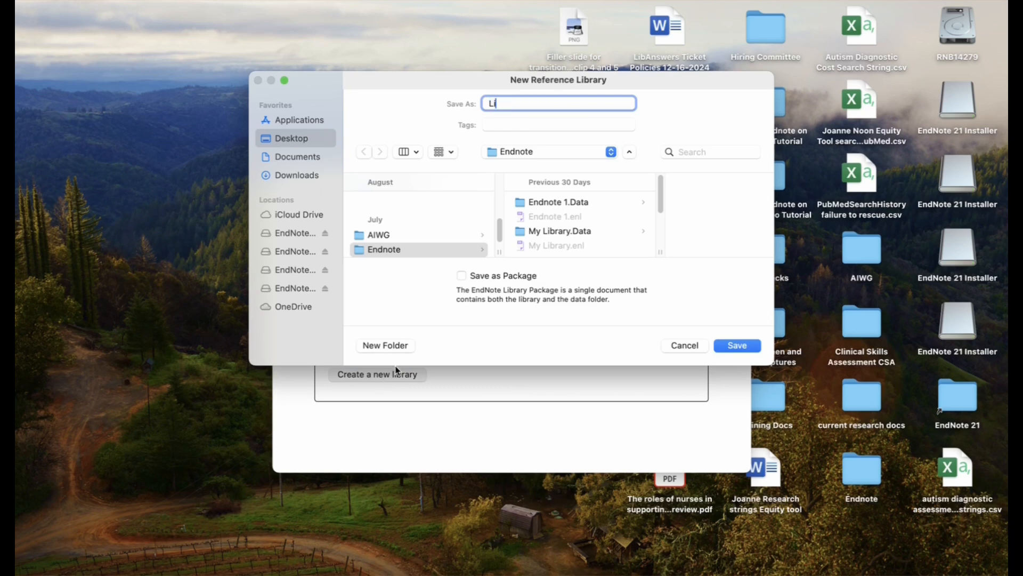
pyautogui.write('brary for Tutorial')
pyautogui.click(741, 347)
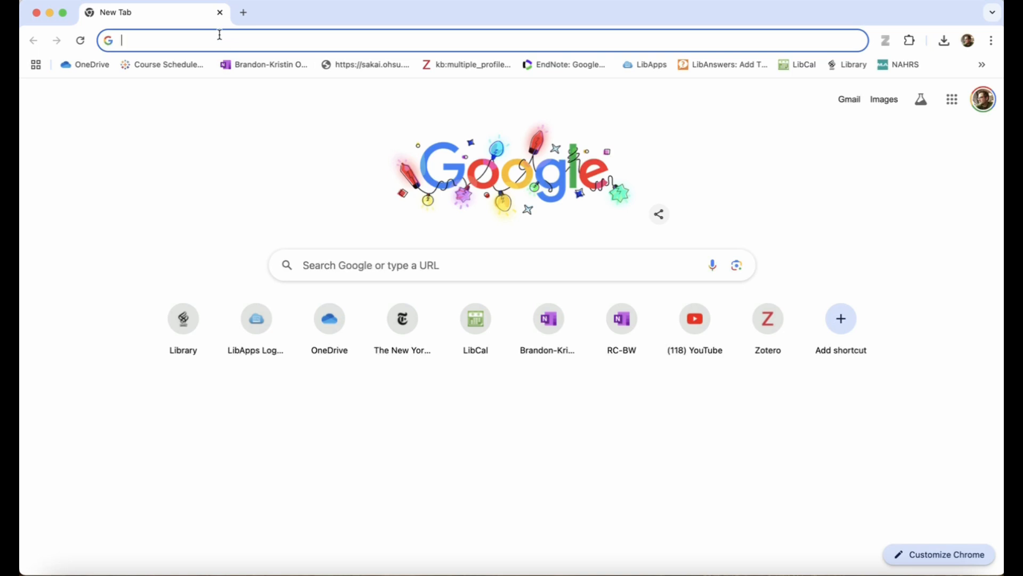
# Search the web for EndNote Click and open its official site, click.endnote.com
pyautogui.write('endnote')
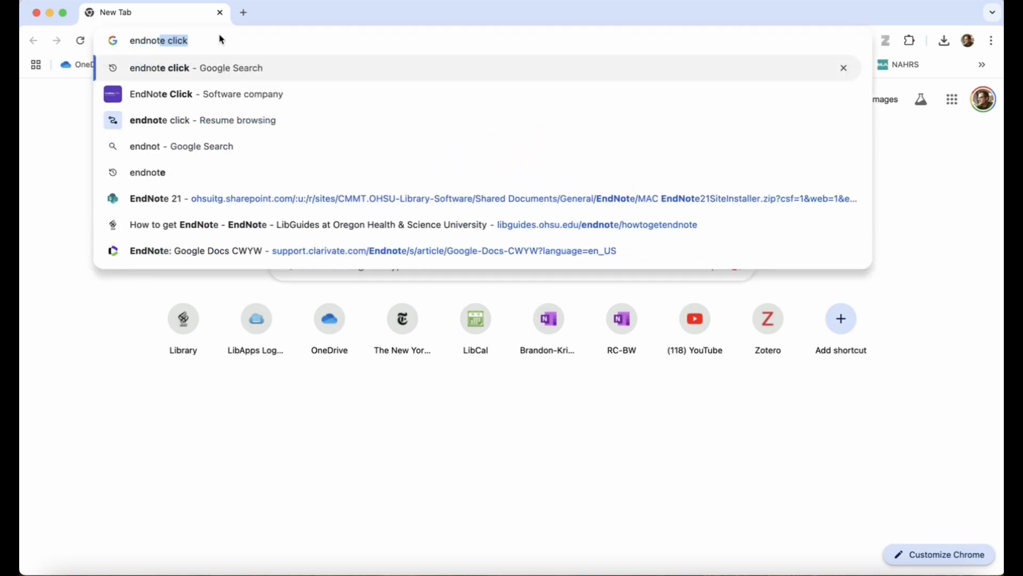
pyautogui.press('BackSpace')
pyautogui.press('BackSpace')
pyautogui.write('click')
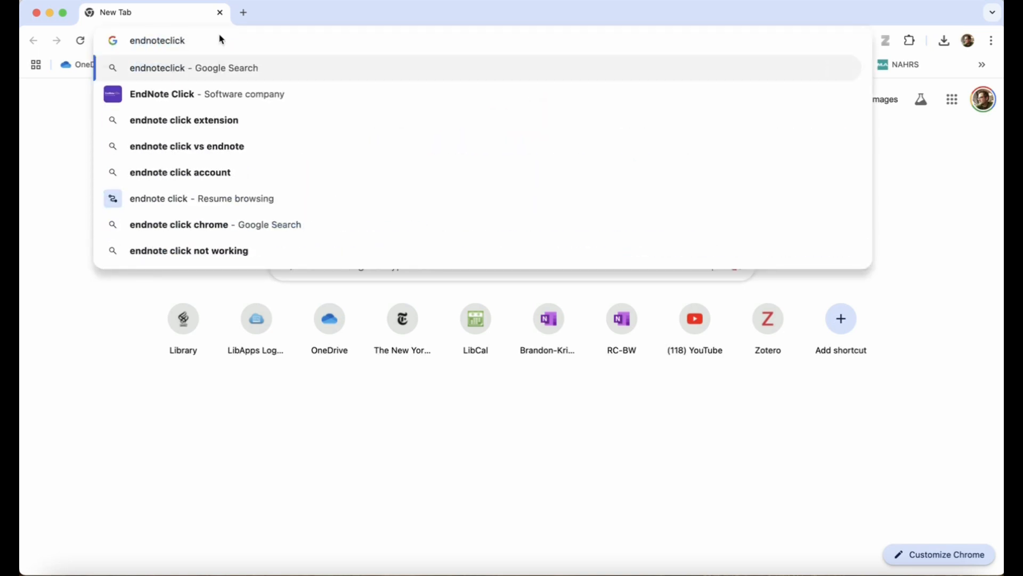
pyautogui.click(200, 96)
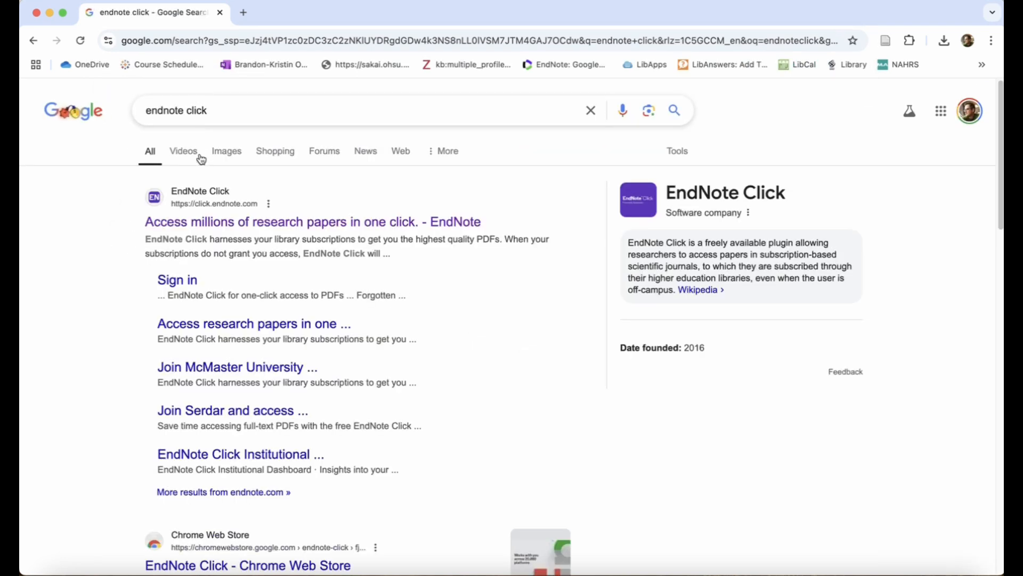
pyautogui.click(208, 228)
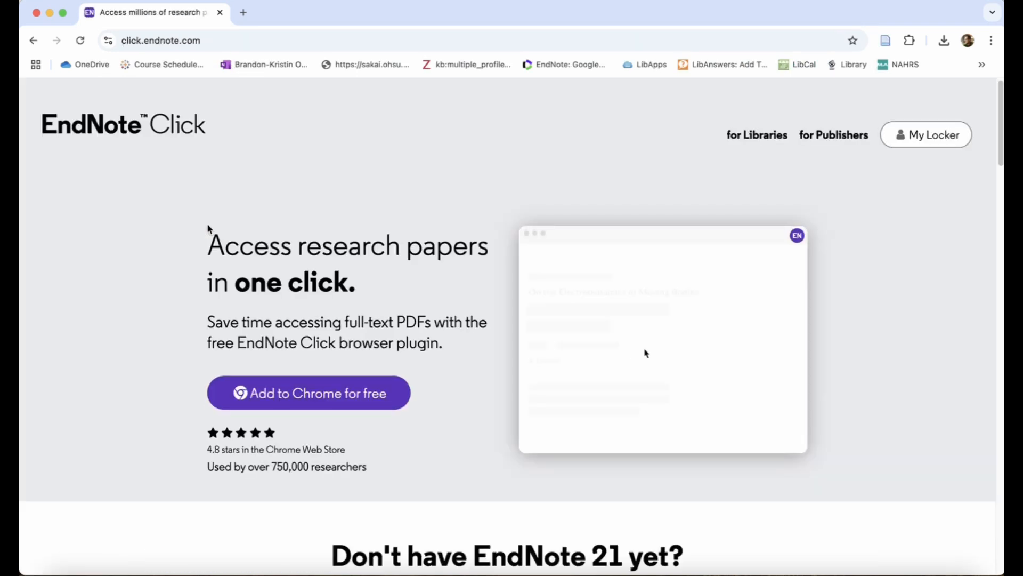
# Add the EndNote Click extension to Chrome from the Chrome Web Store and dismiss the confirmation notice
pyautogui.click(319, 394)
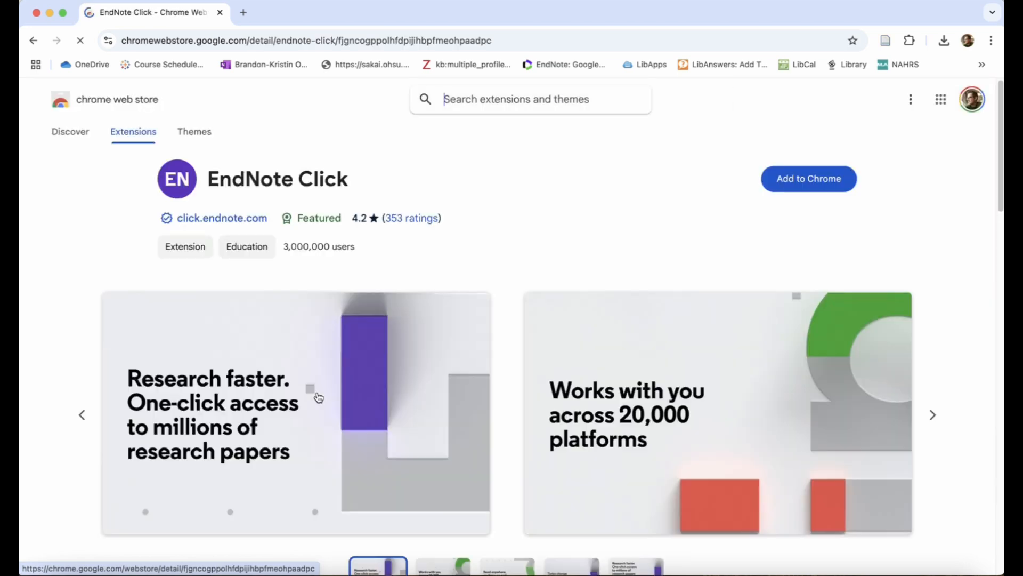
pyautogui.click(810, 182)
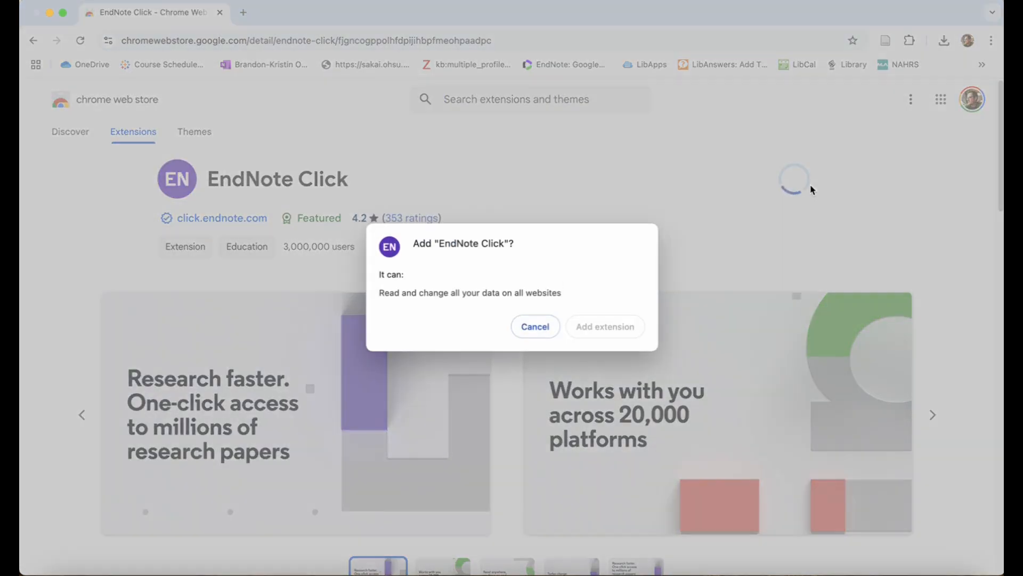
pyautogui.click(613, 326)
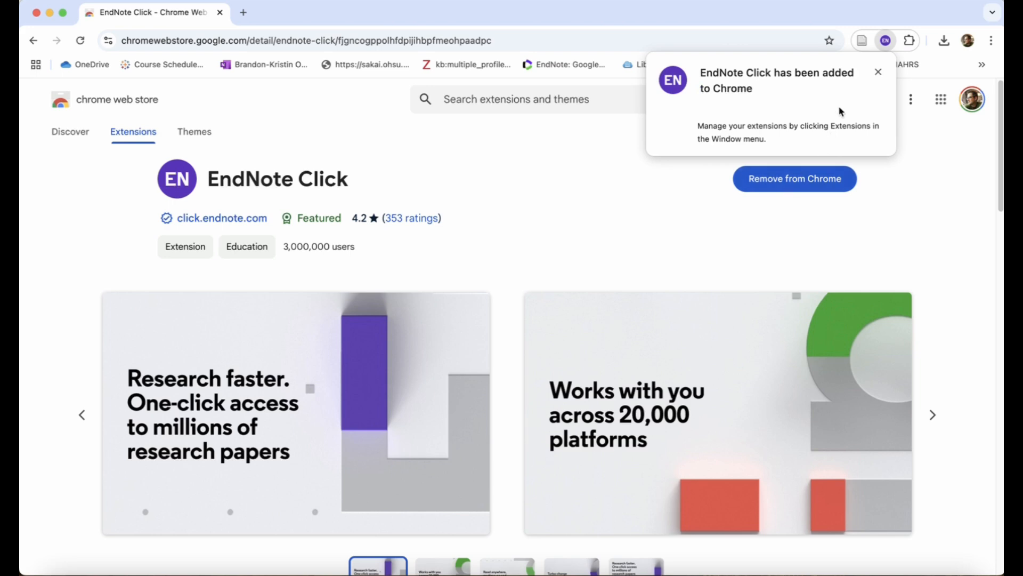
pyautogui.click(878, 72)
# Pin the EndNote Click extension to the browser toolbar
pyautogui.click(911, 42)
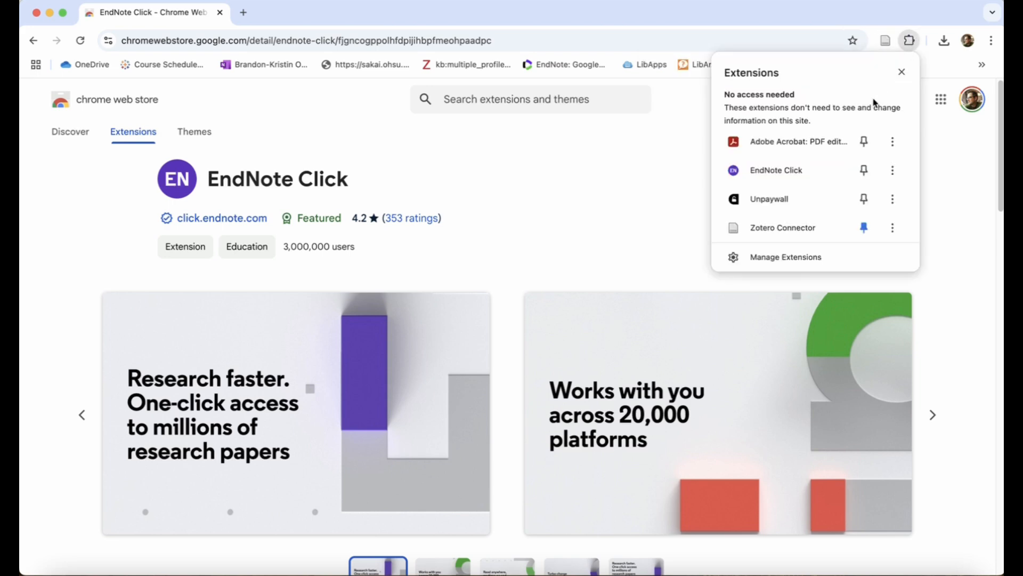
pyautogui.click(863, 171)
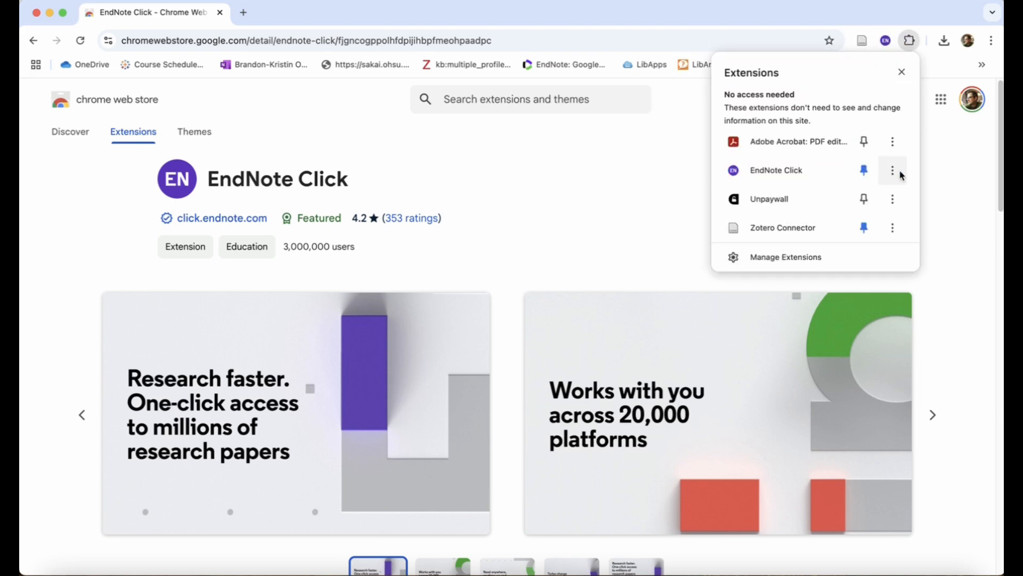
pyautogui.click(901, 72)
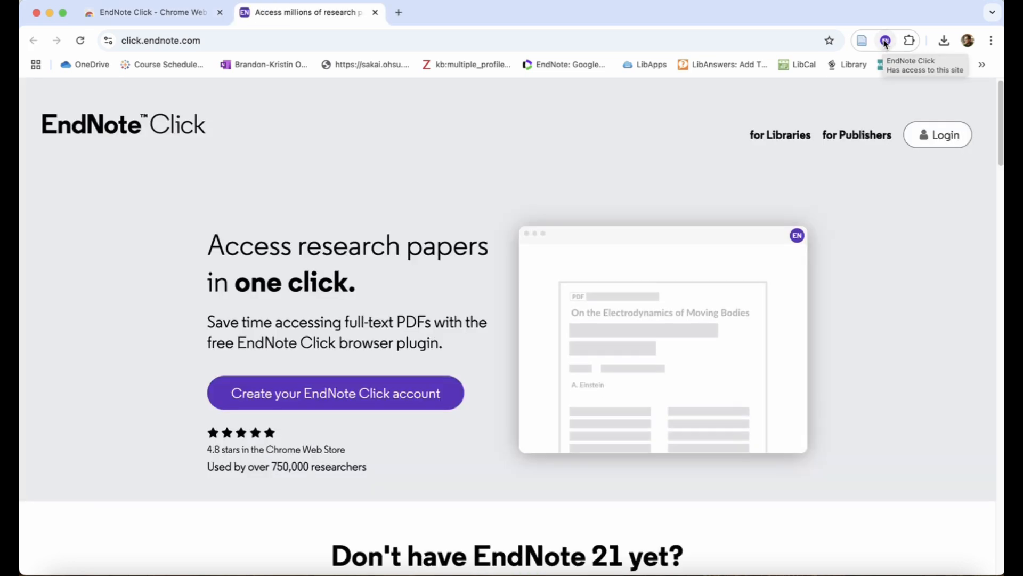
# Start a new EndNote Click account from the extension and enter the account holder's first and last name
pyautogui.click(886, 41)
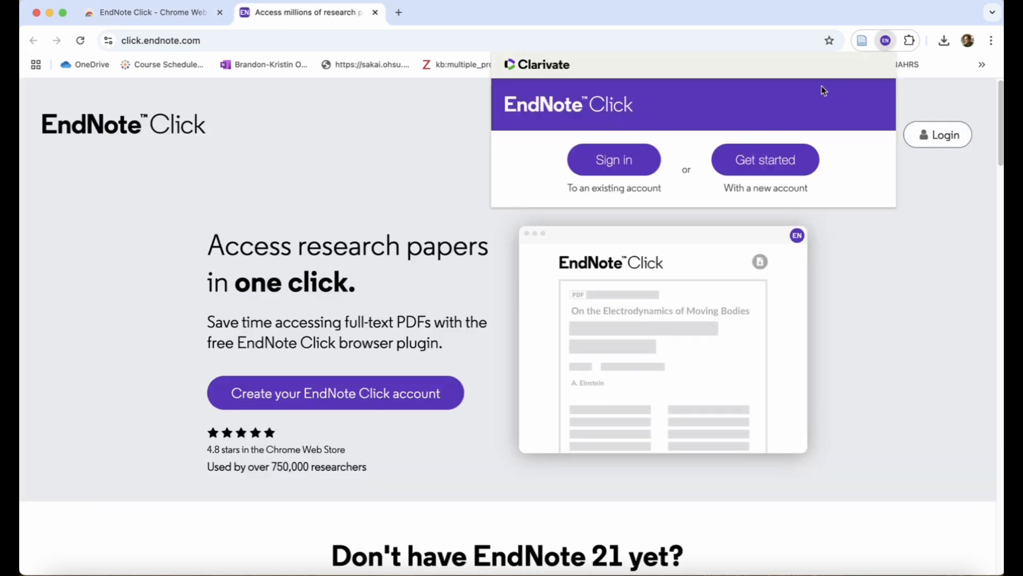
pyautogui.click(741, 161)
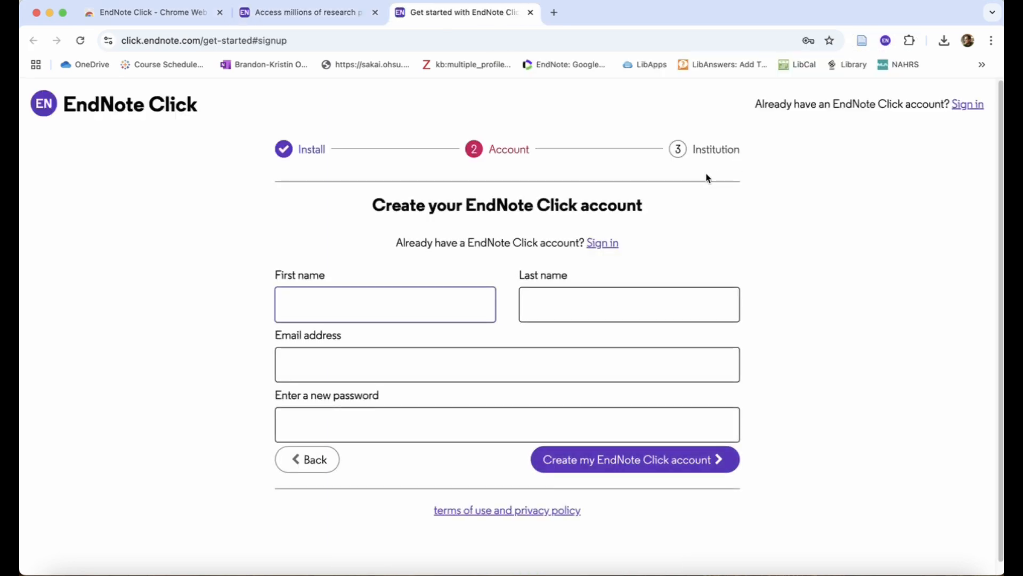
pyautogui.write('John')
pyautogui.press('Tab')
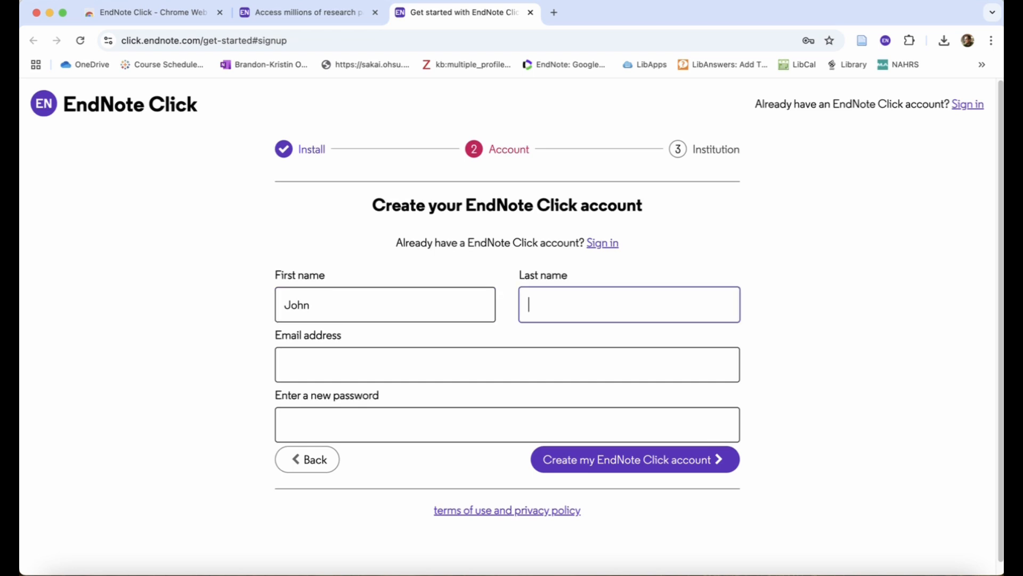
pyautogui.write('Doe')
pyautogui.press('Tab')
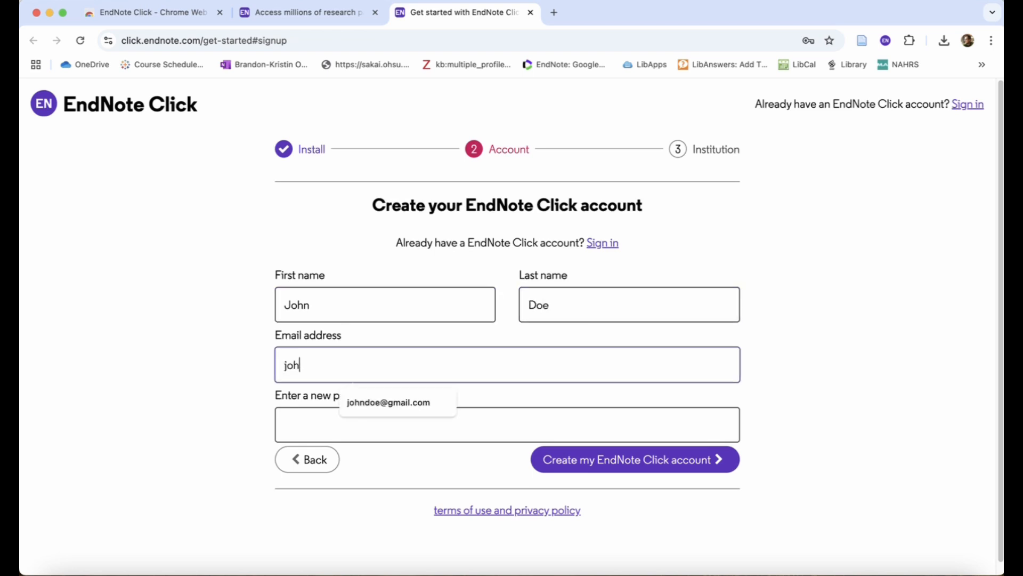
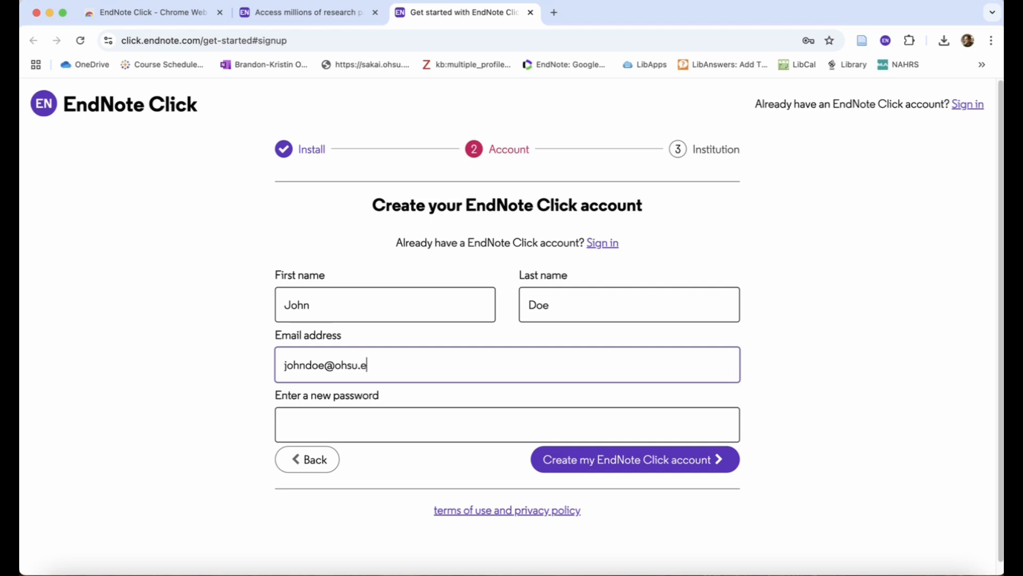
# Fill in the account's email address and a new password, and create the EndNote Click account
pyautogui.click(417, 423)
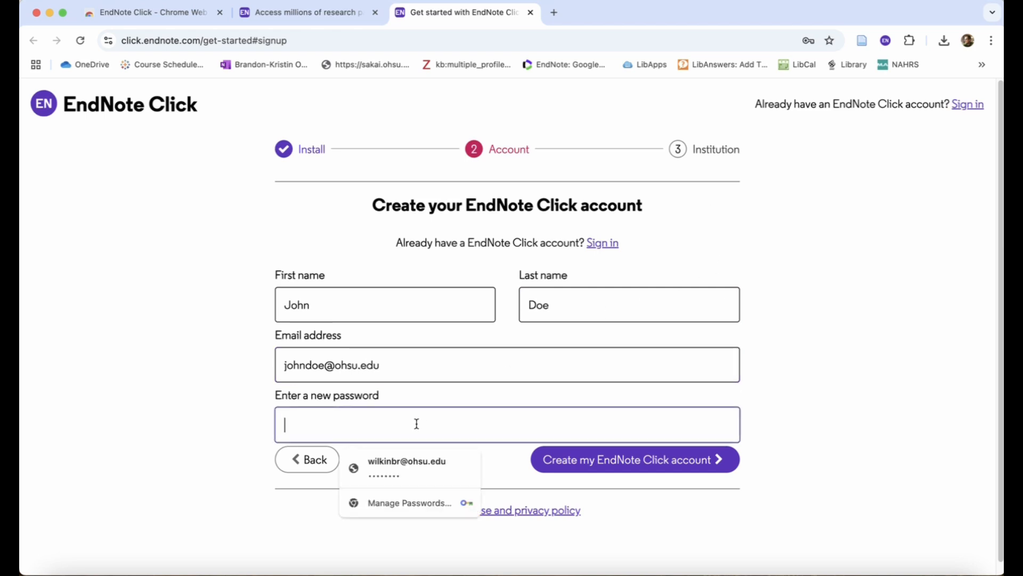
pyautogui.write('•••')
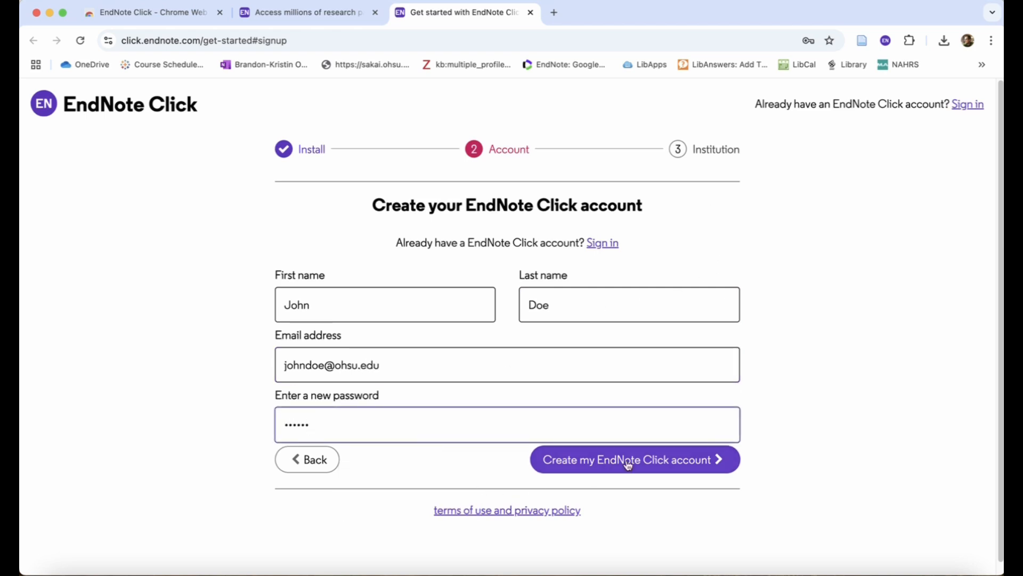
pyautogui.click(659, 453)
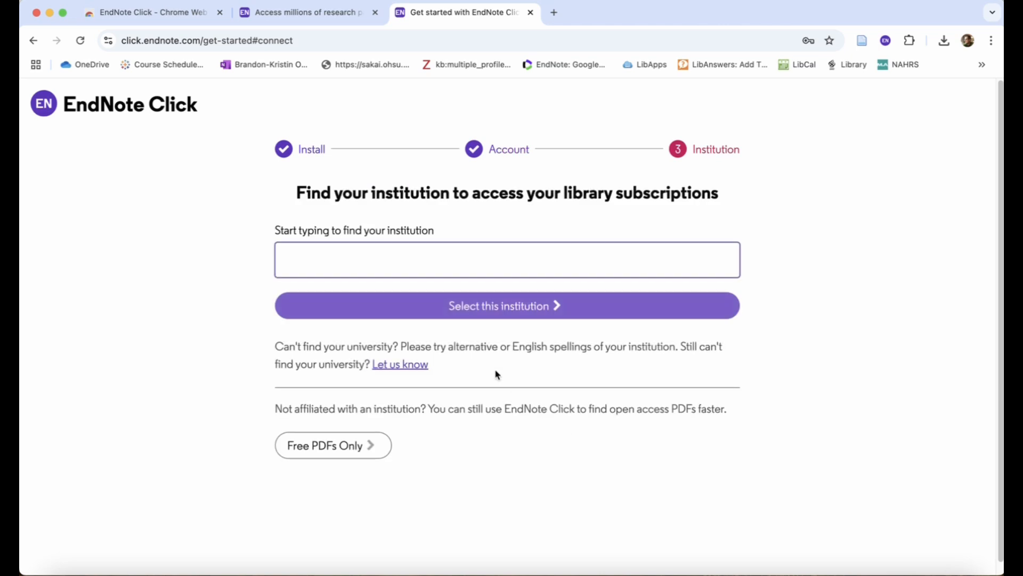
# Find "oregon health" among the institutions and select Oregon Health & Science University for library subscription access
pyautogui.write('oregon health')
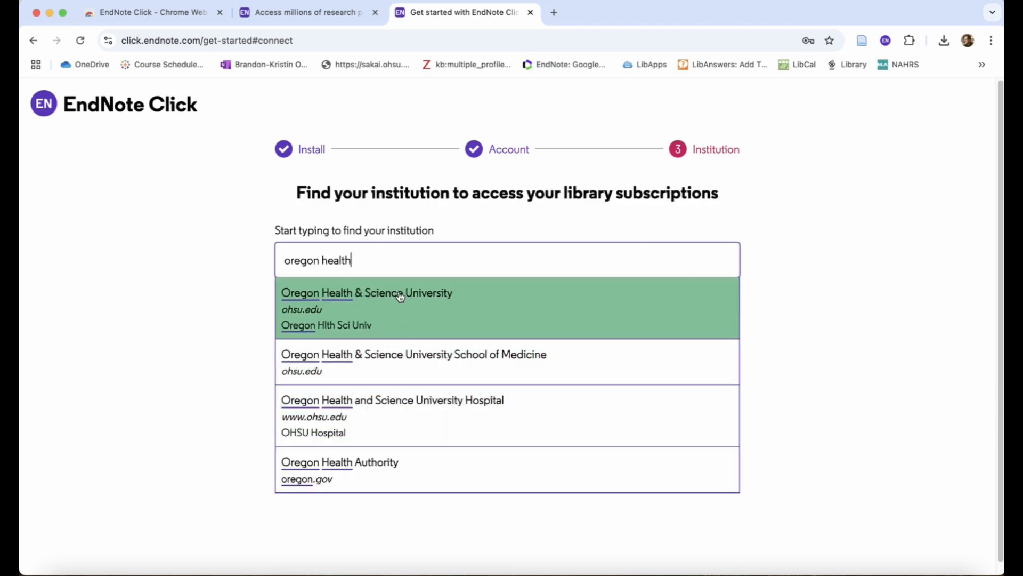
pyautogui.click(400, 297)
pyautogui.click(500, 409)
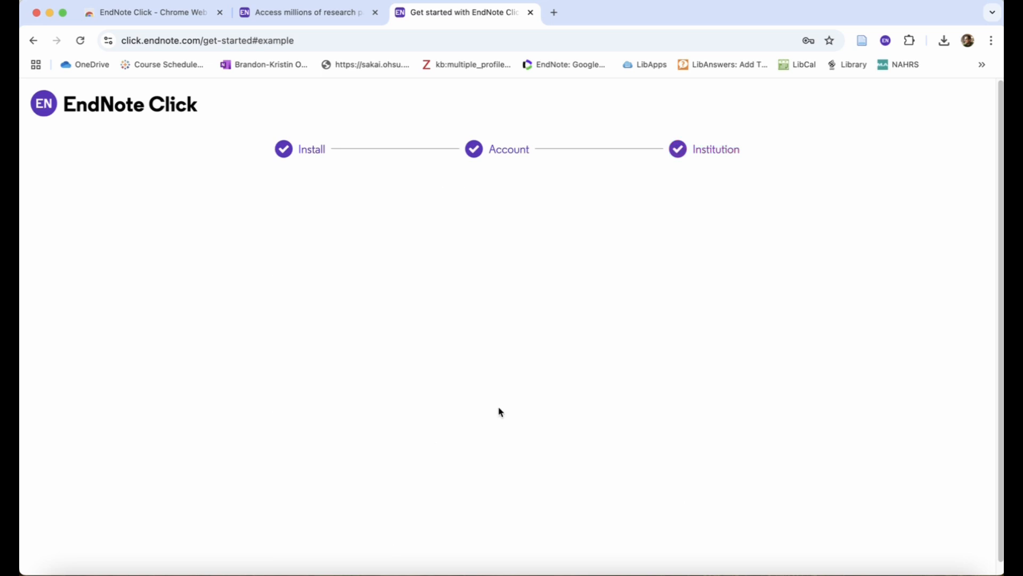